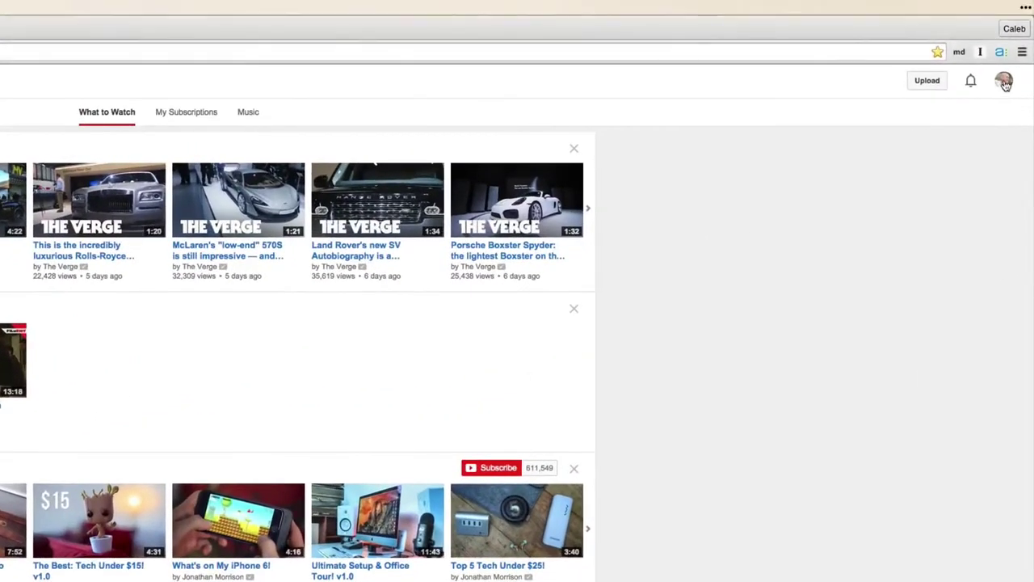
- Go from the account menu to Creator Studio's Videos list and scroll to the exposure video
left_click(1005, 83)
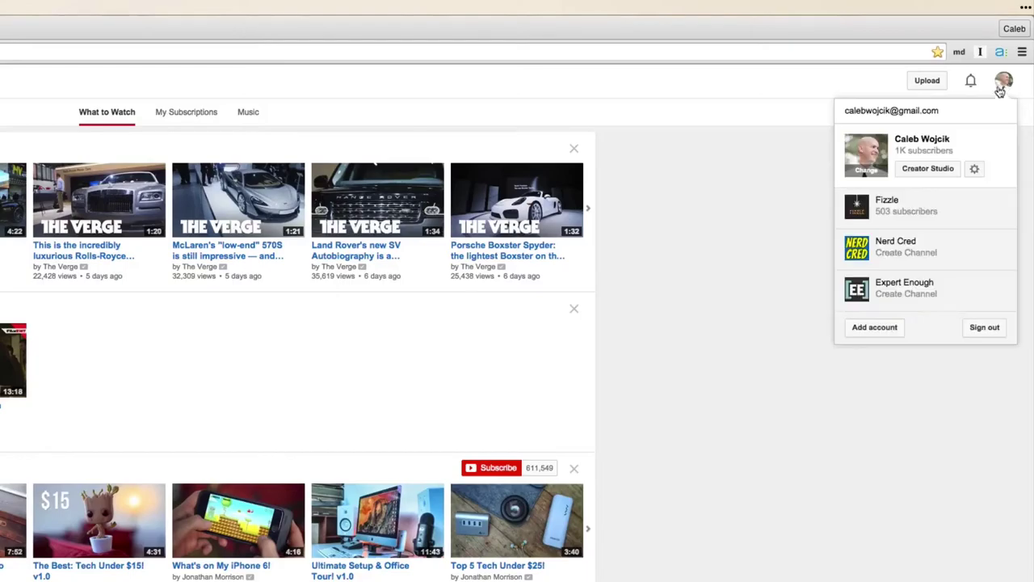
left_click(932, 168)
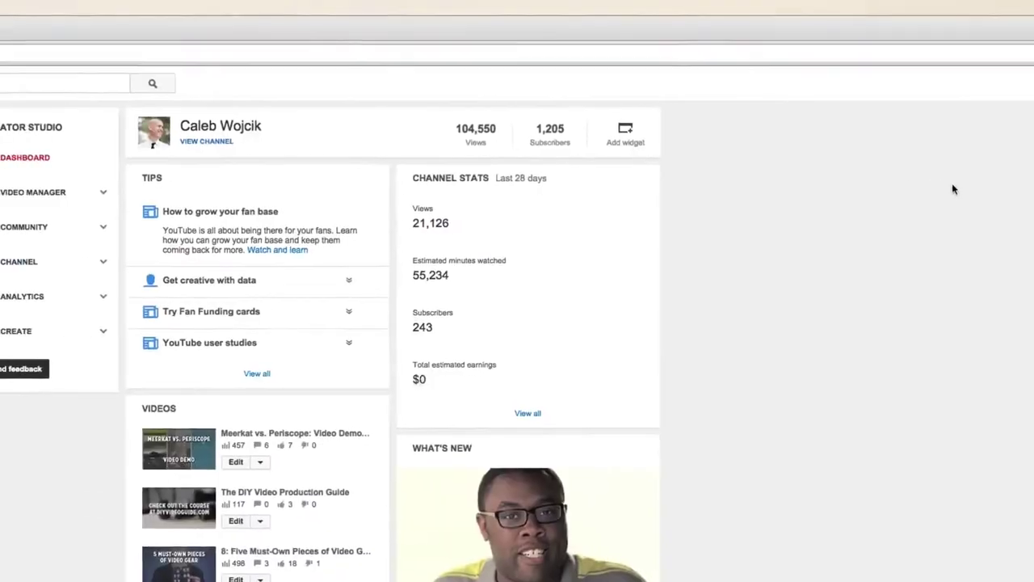
left_click(91, 194)
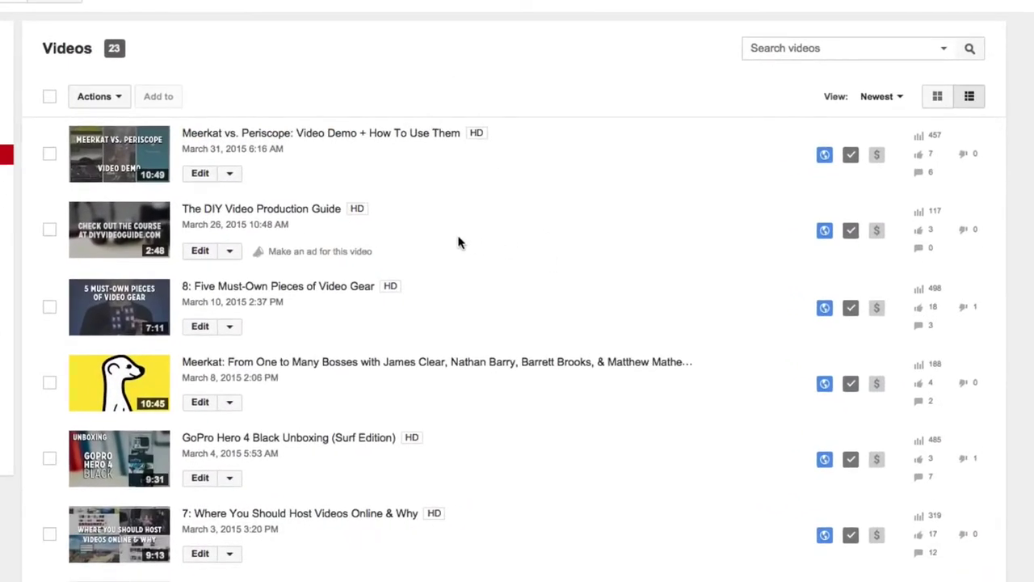
scroll(458, 242, "down", 4)
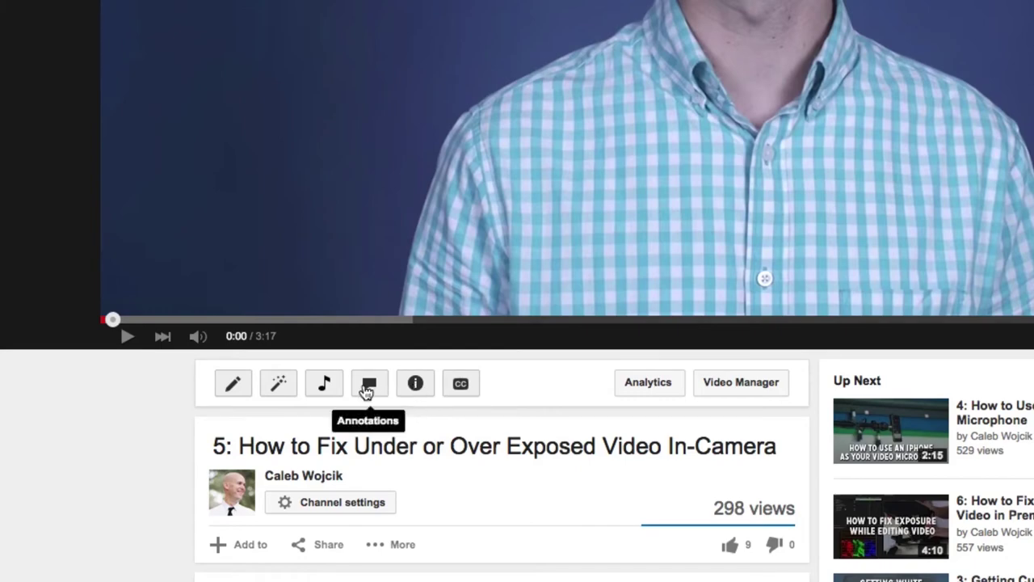
- Open the exposure video's Cards editor, pause the preview and move the playhead to 3:07
left_click(416, 383)
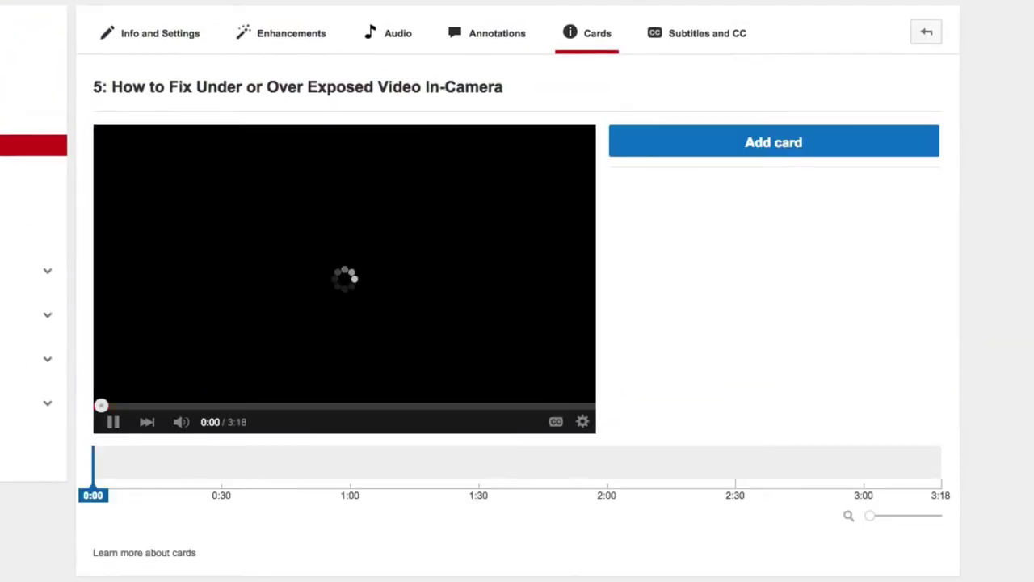
left_click(115, 427)
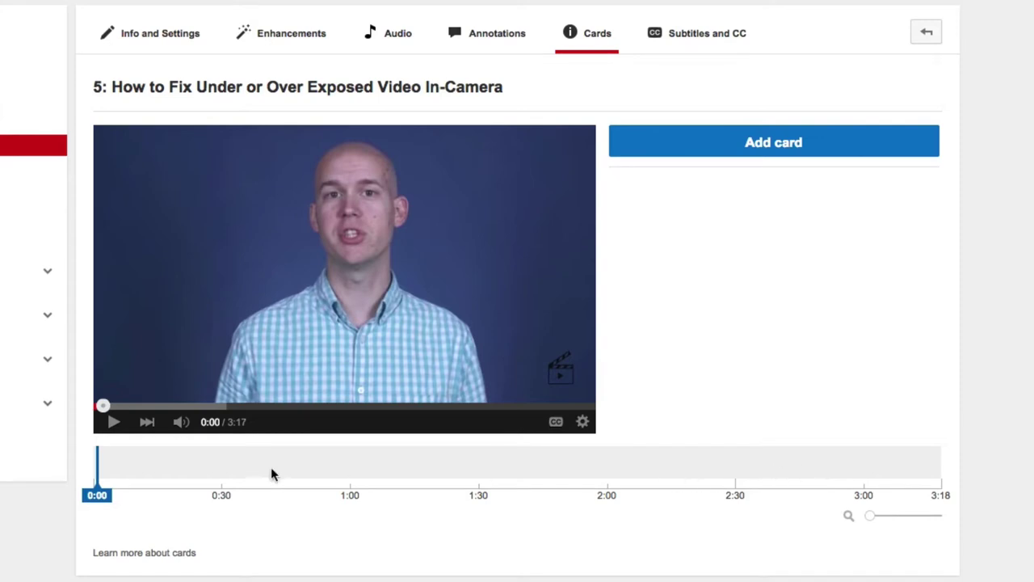
left_click_drag(97, 462, 702, 467)
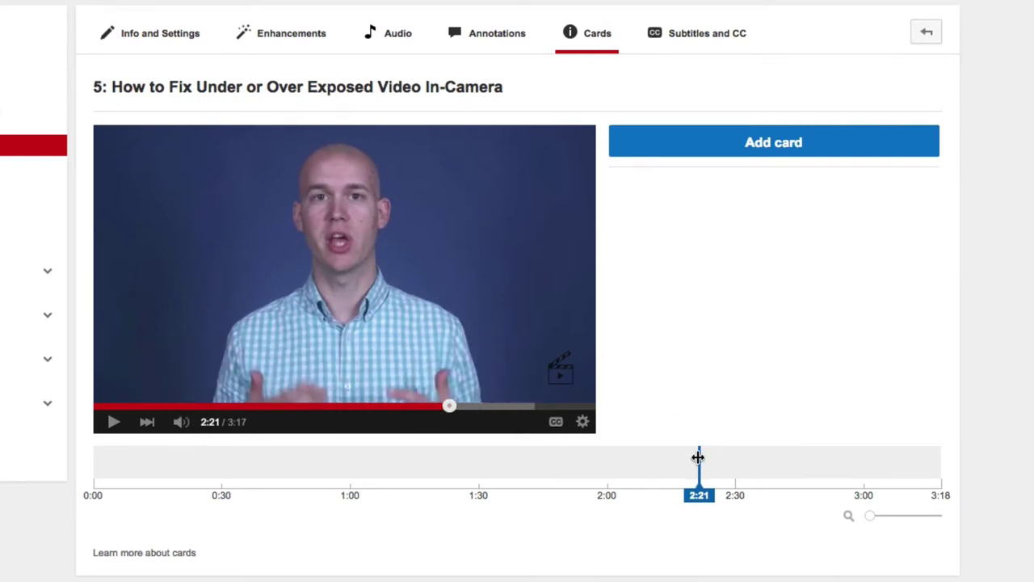
mouse_move(698, 457)
left_mouse_down()
mouse_move(450, 461)
mouse_move(896, 458)
left_mouse_up()
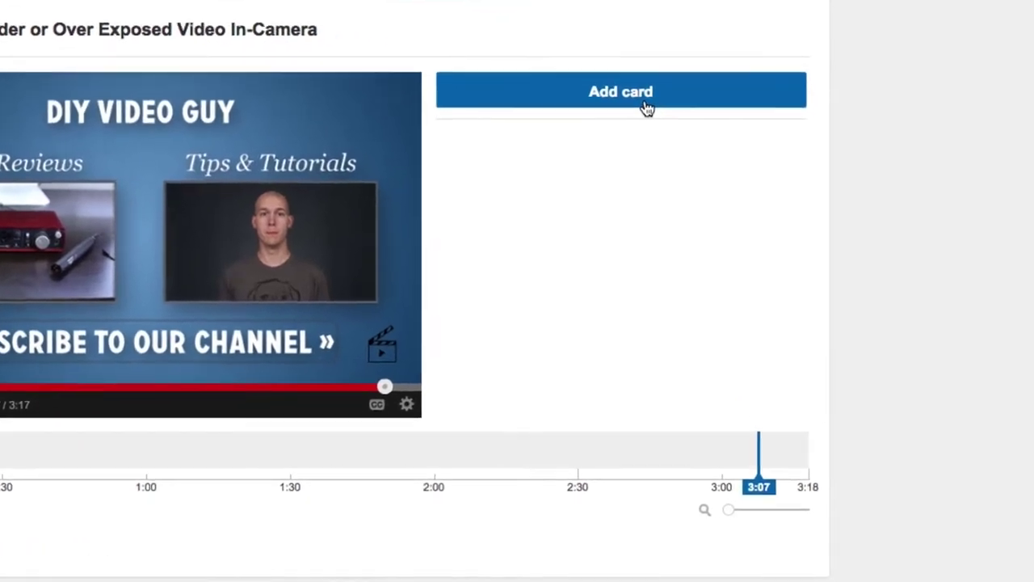
- Show the Add card types: associated website, fan funding, fundraising, merchandise, video or playlist
left_click(796, 150)
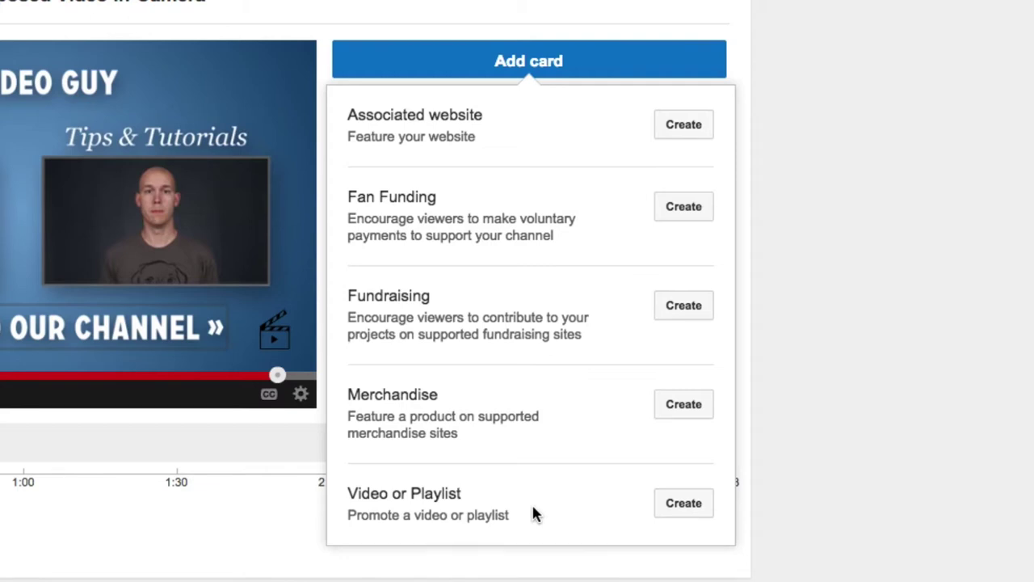
mouse_move(279, 338)
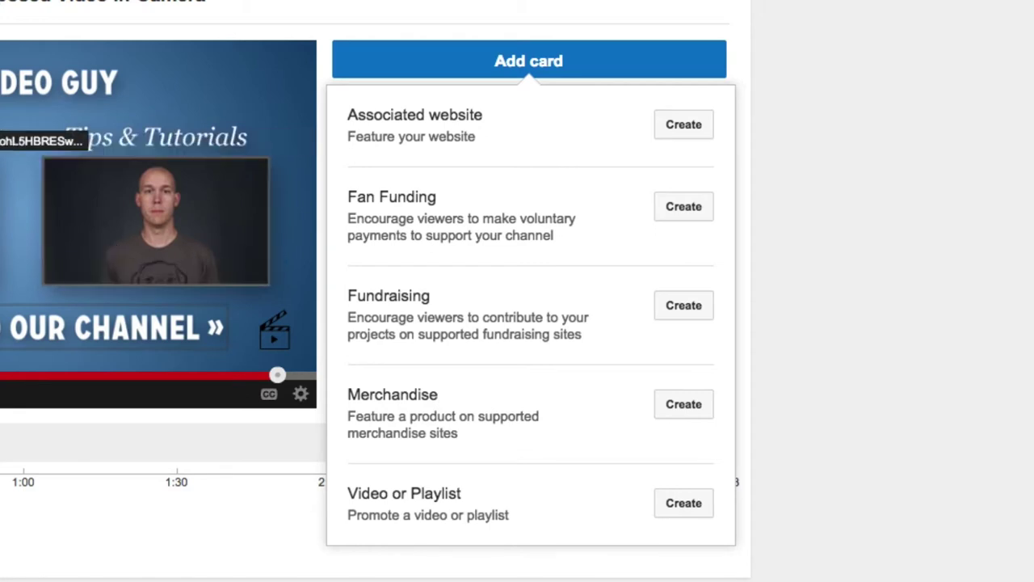
- Create and save a playlist card for 'DIY Video Guy: Gear Reviews + Unboxings'
left_click(704, 511)
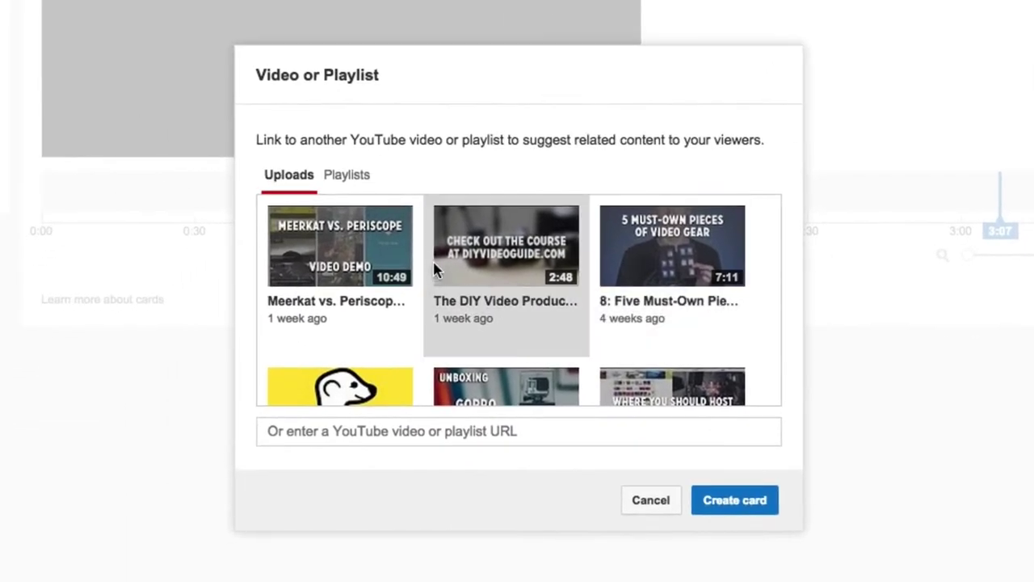
left_click(362, 179)
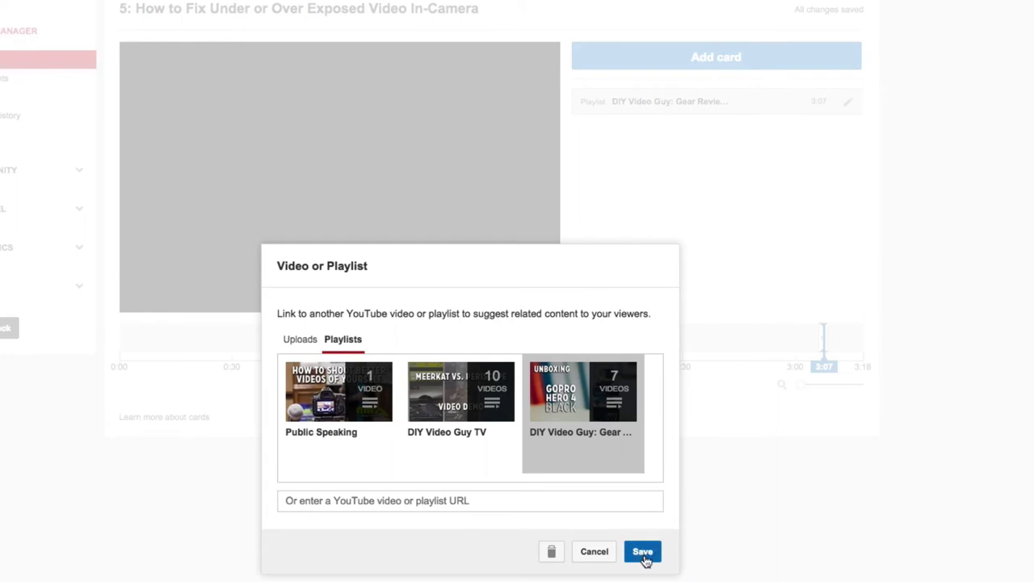
left_click(644, 555)
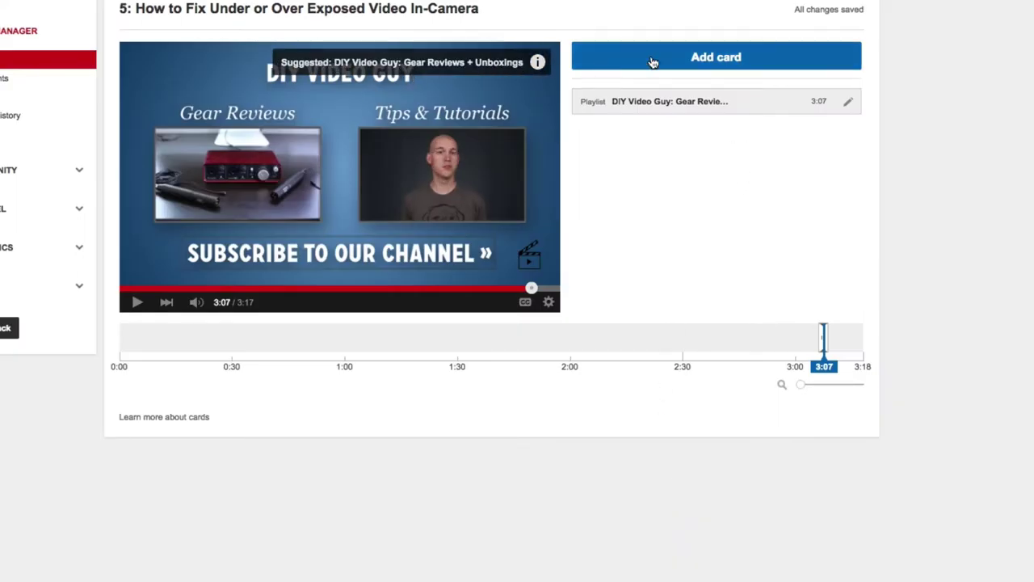
left_click(711, 68)
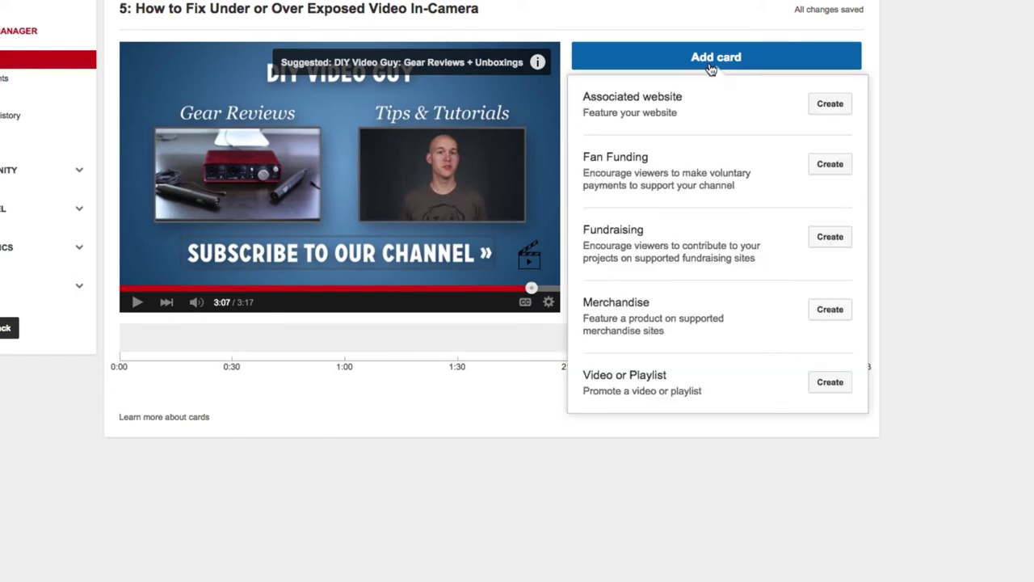
left_click(825, 111)
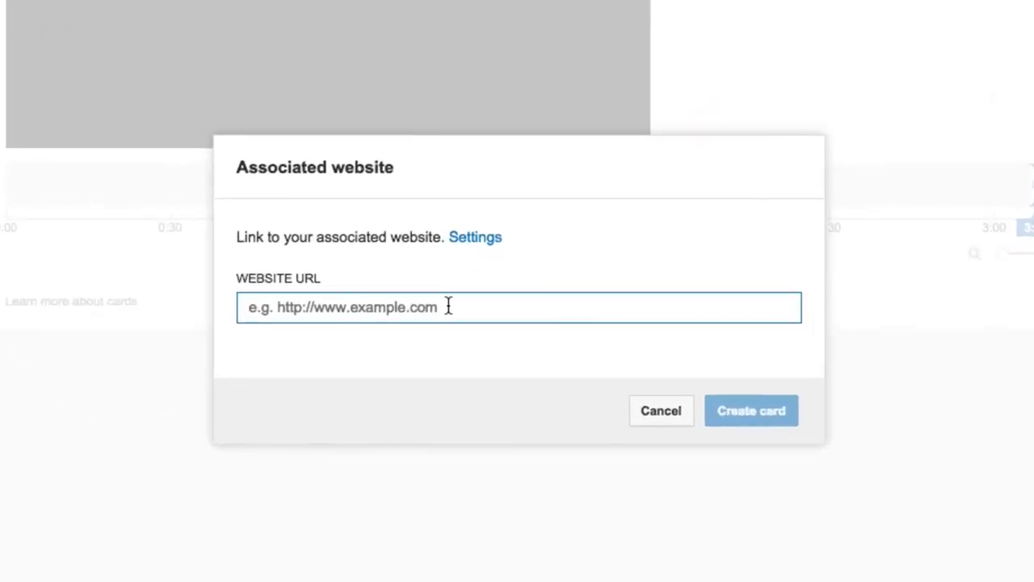
type("http://www.calebwojcik.co")
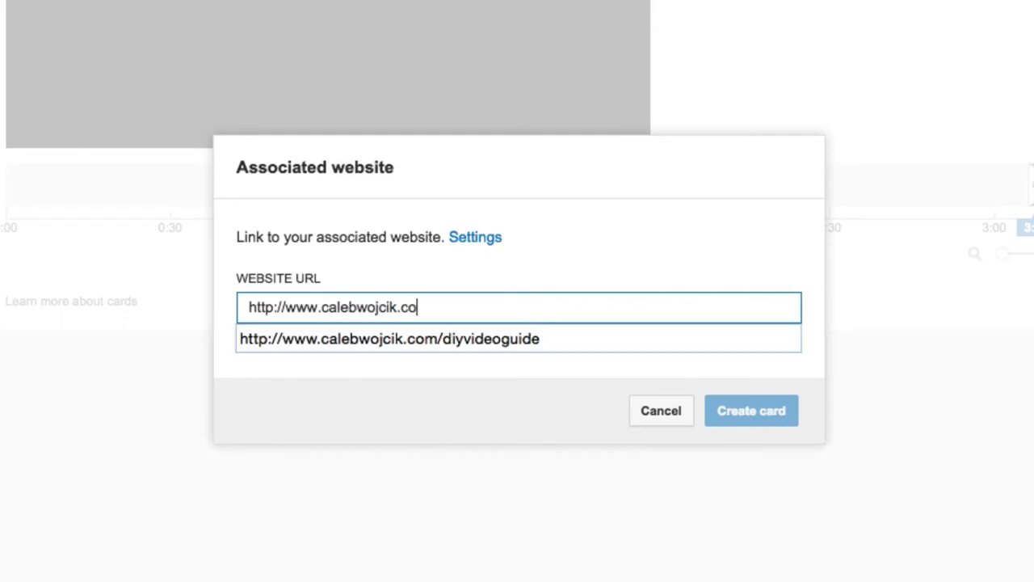
type("m/")
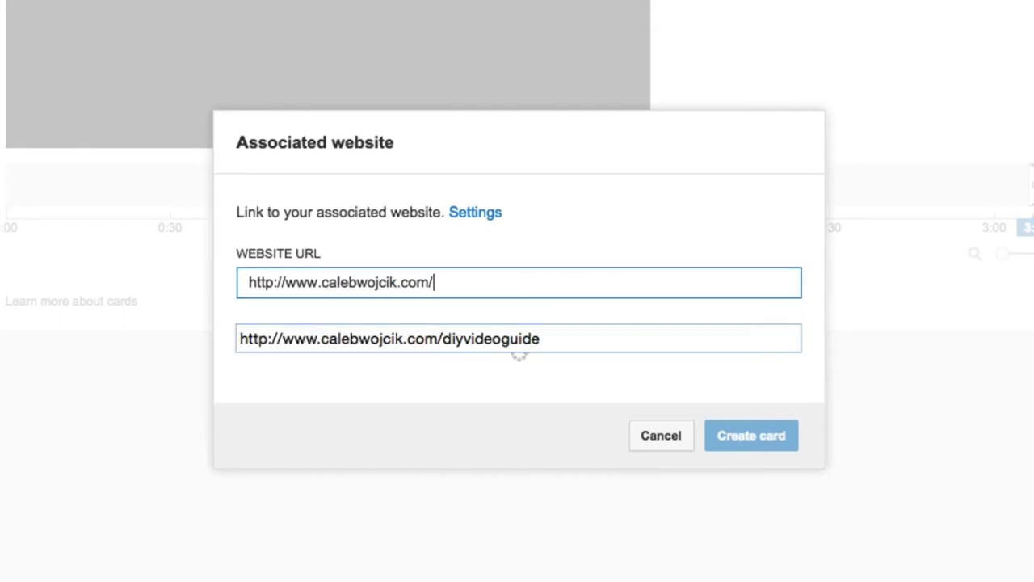
type("podcast")
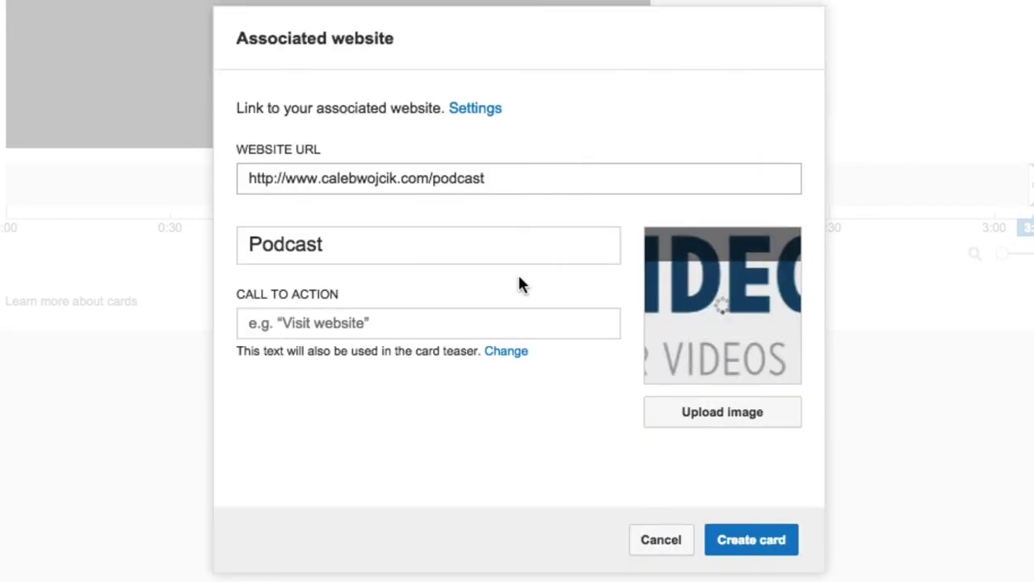
left_click(518, 272)
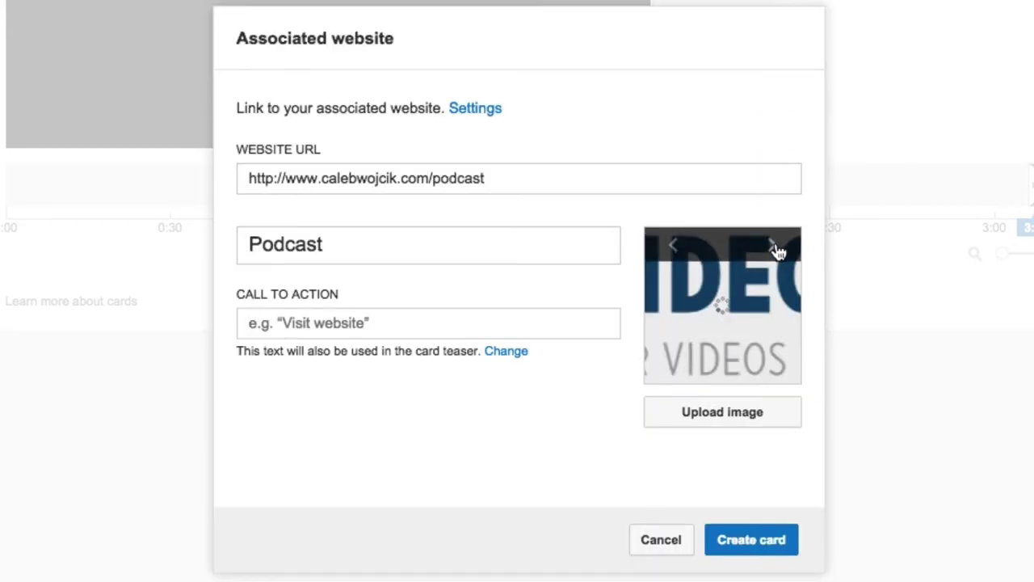
- Choose the DIY VIDEO GUY image as the website card's thumbnail
left_click(367, 245)
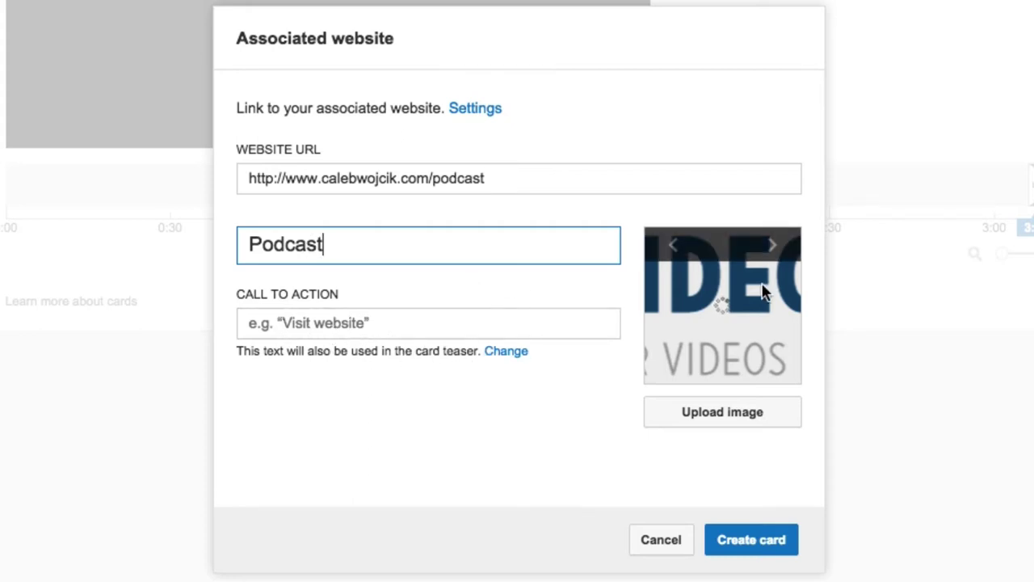
left_click(772, 251)
left_click(772, 250)
left_click(772, 250)
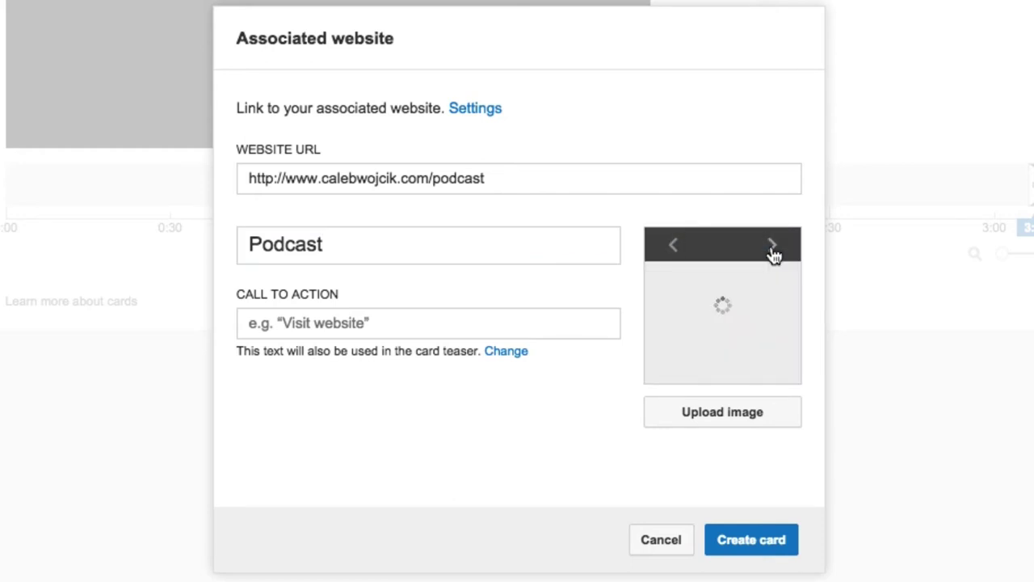
left_click(675, 244)
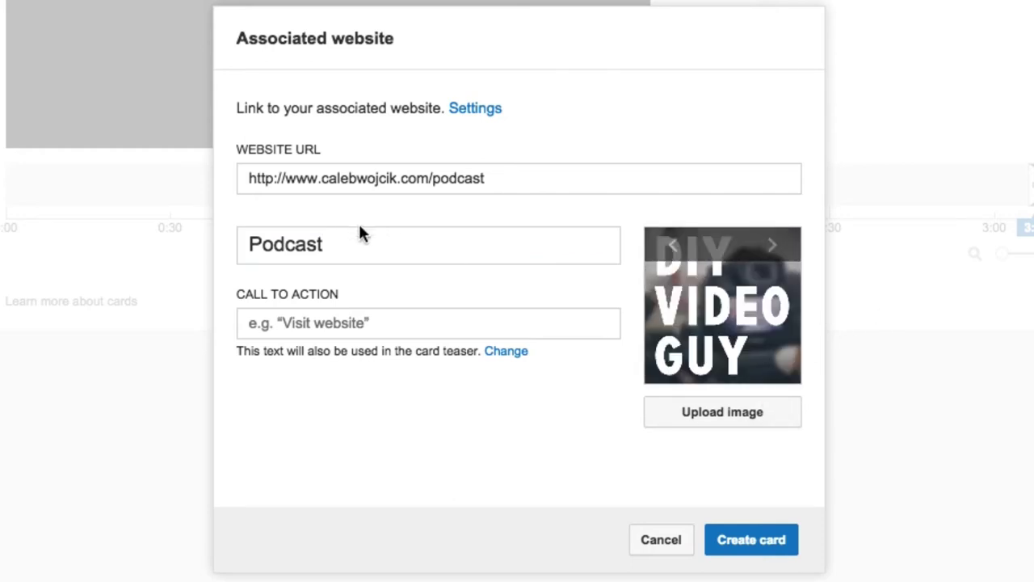
- Set the card's call to action to 'Listen to our audio podcast »'
left_click(406, 244)
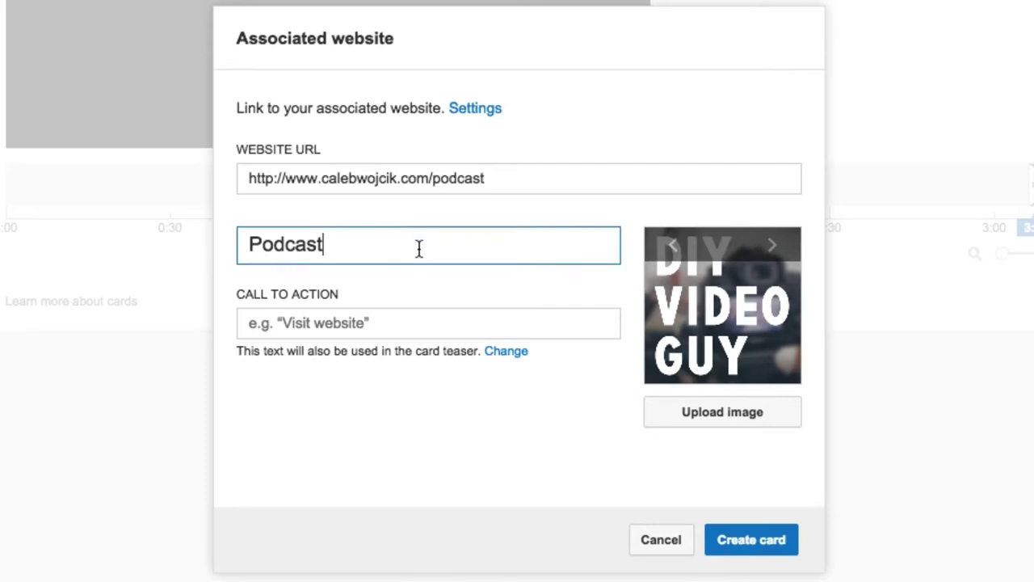
left_click(251, 244)
type("Lus")
key("BackSpace")
key("BackSpace")
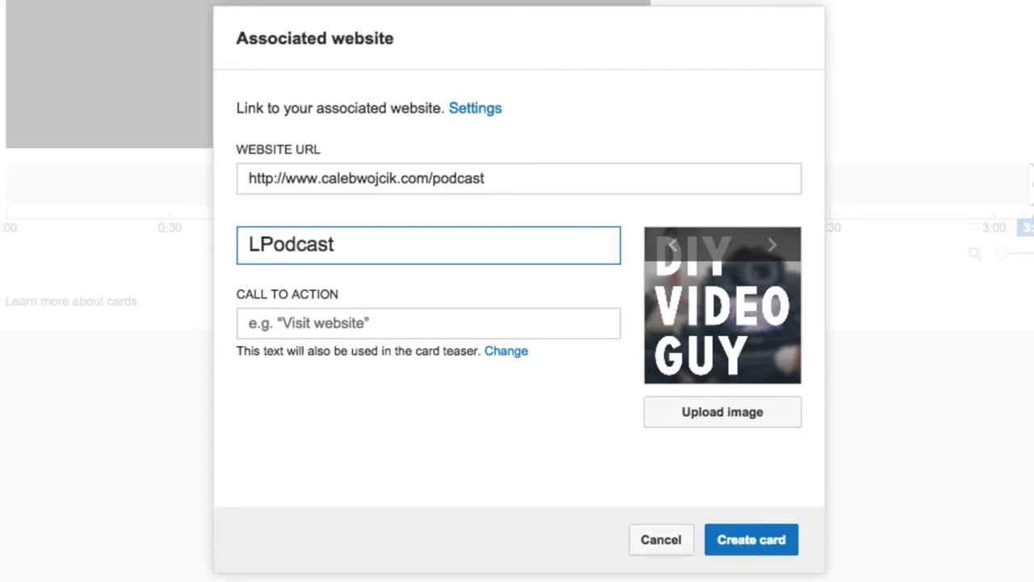
left_click(249, 323)
type("List")
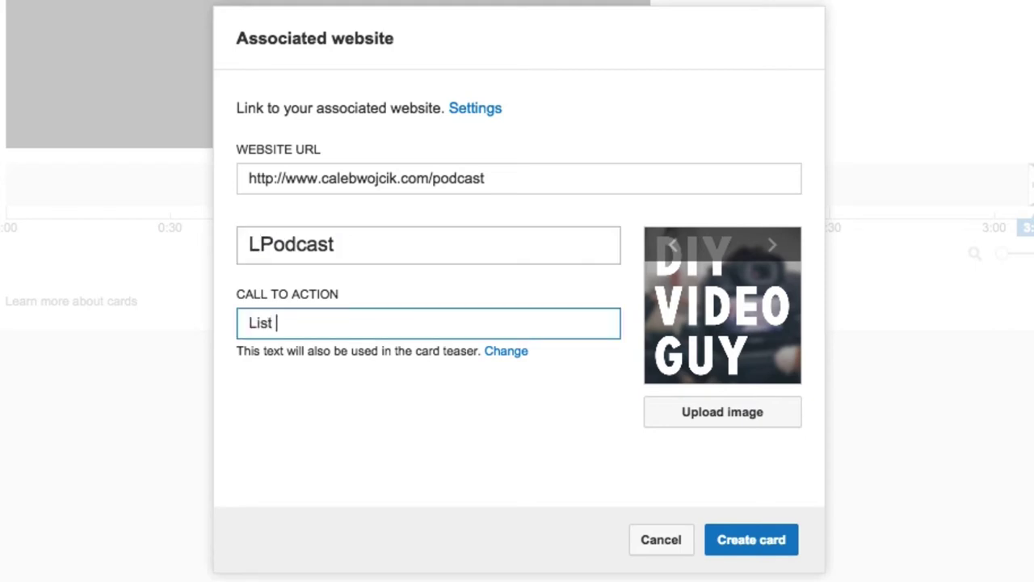
type("en to our audio podcast 2")
key("BackSpace")
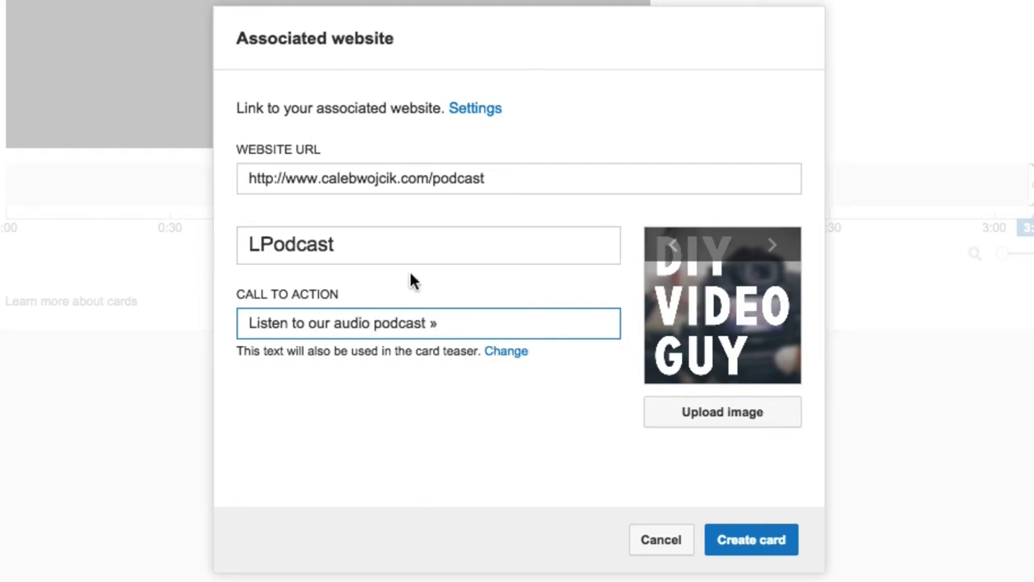
- Retitle the card 'DIY Video Guy Podcast' and create it
left_click_drag(431, 242, 231, 227)
type("DI")
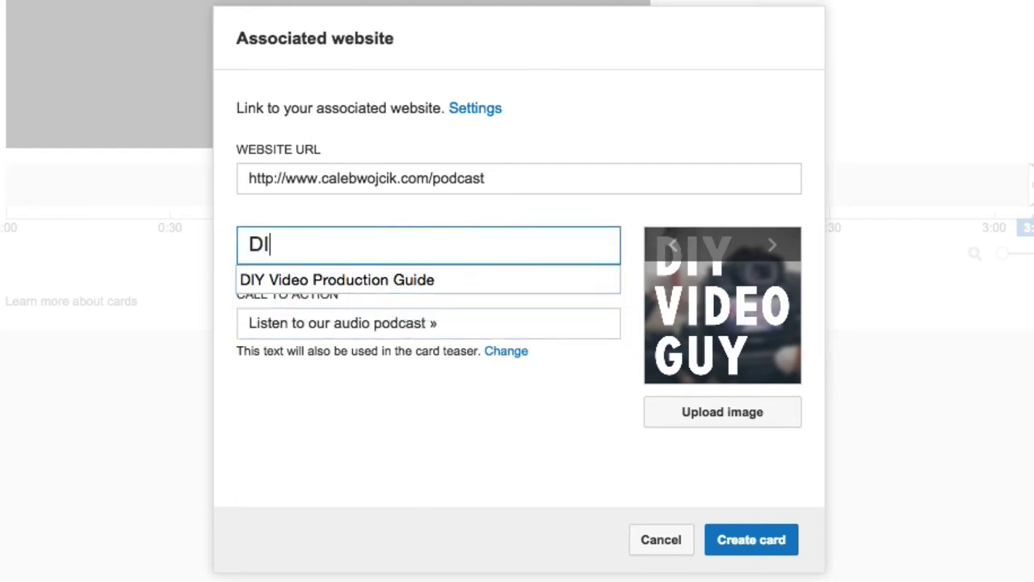
type("Y Video Guy Podcast")
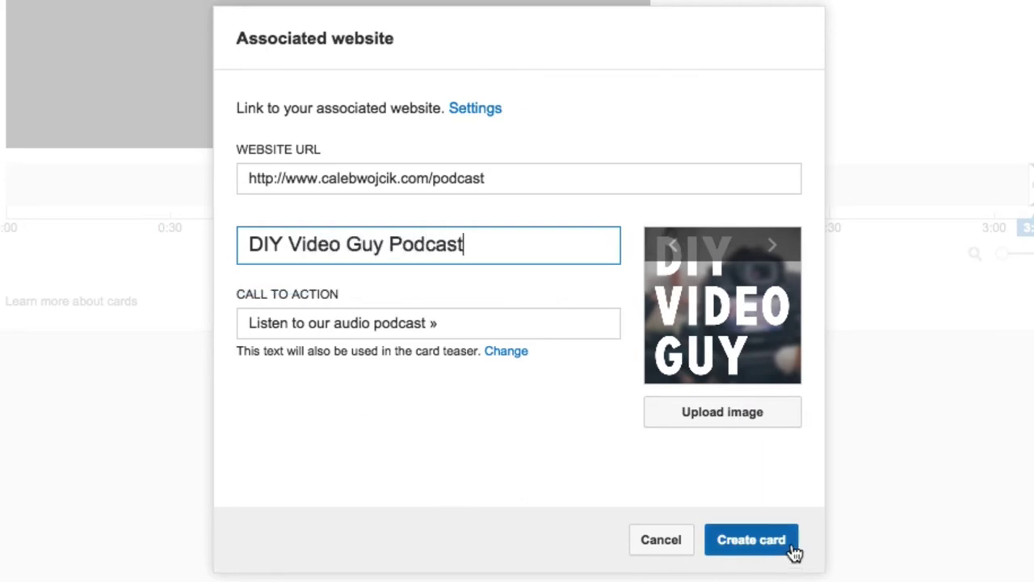
left_click(784, 547)
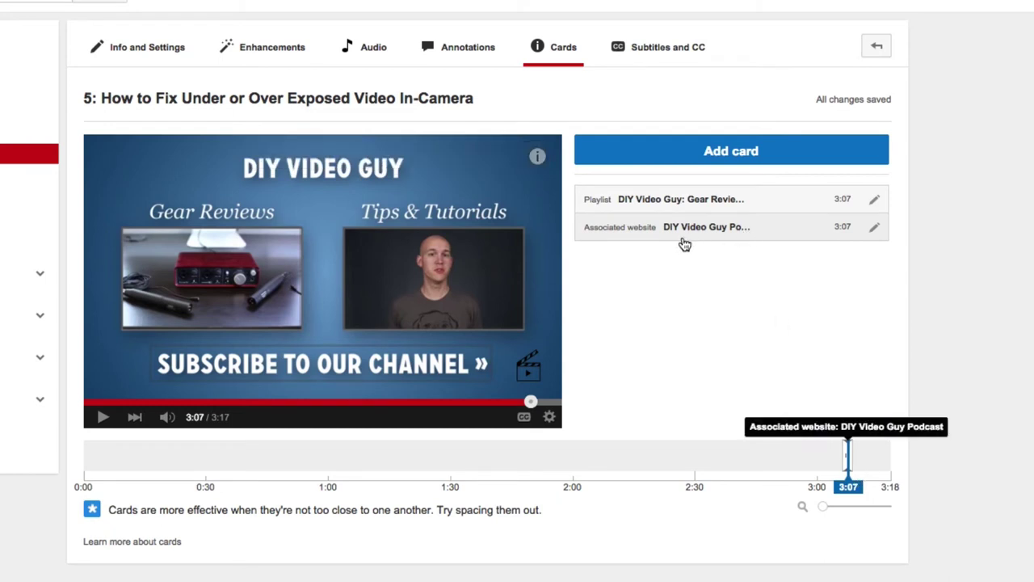
- Move the podcast website card's timeline marker from 3:07 back to 3:02
left_click_drag(846, 458, 827, 459)
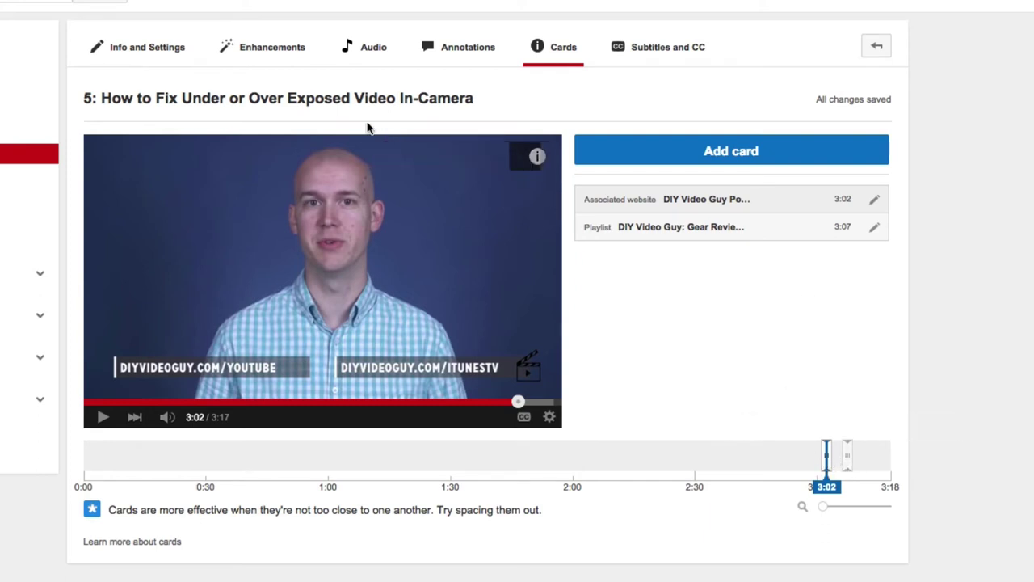
left_click(537, 158)
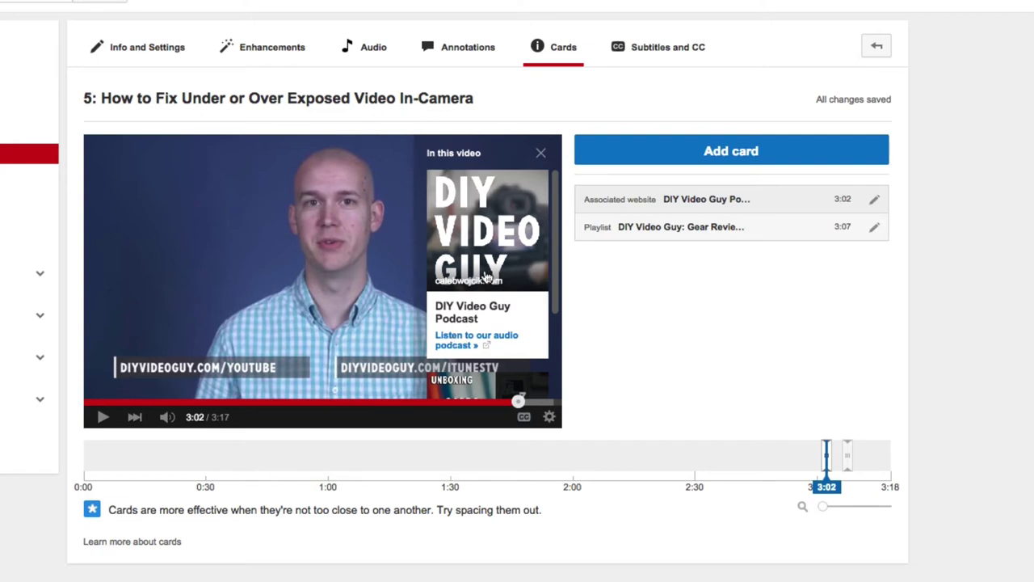
left_click(542, 155)
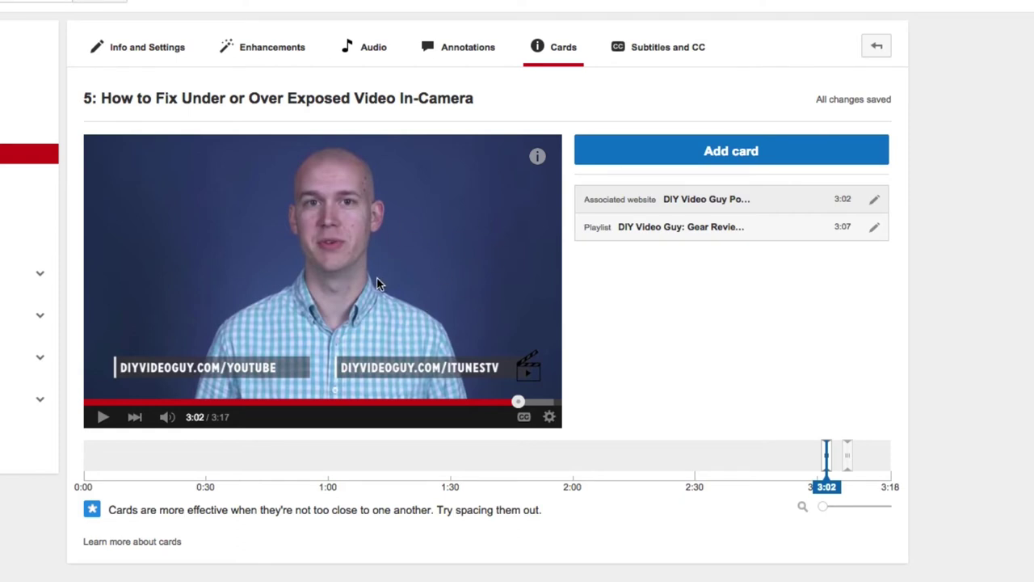
left_click(537, 156)
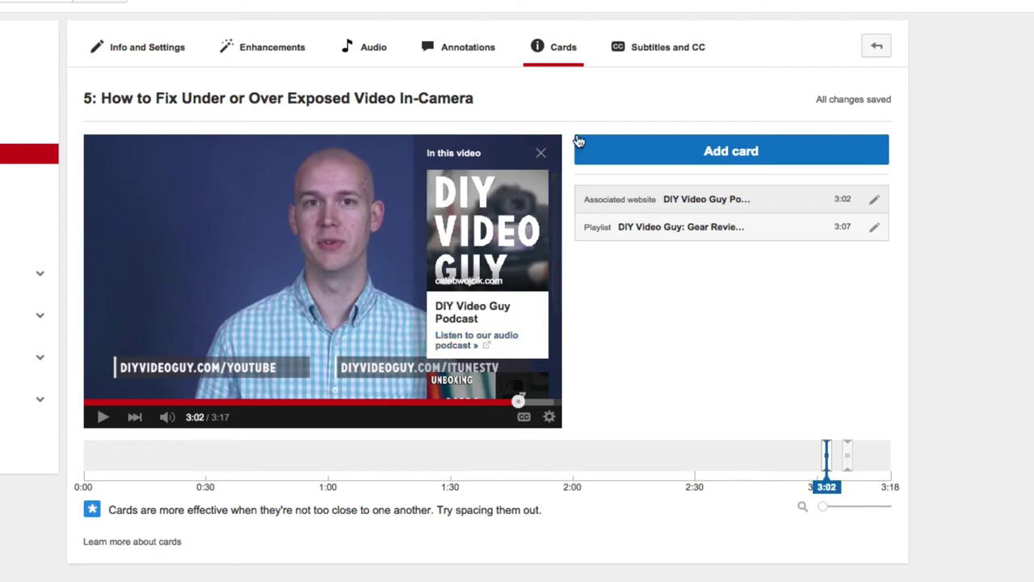
left_click(540, 153)
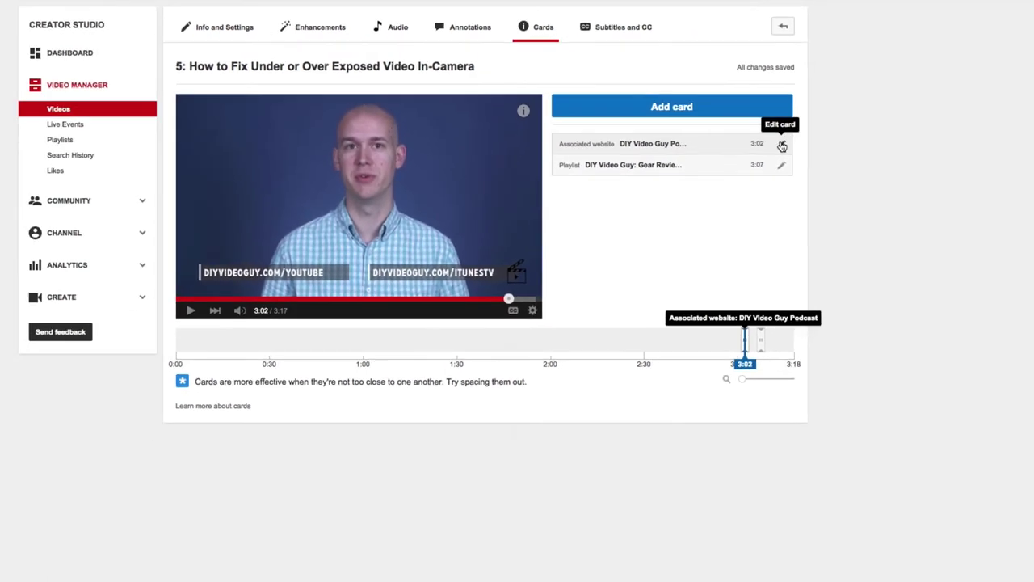
left_click(875, 199)
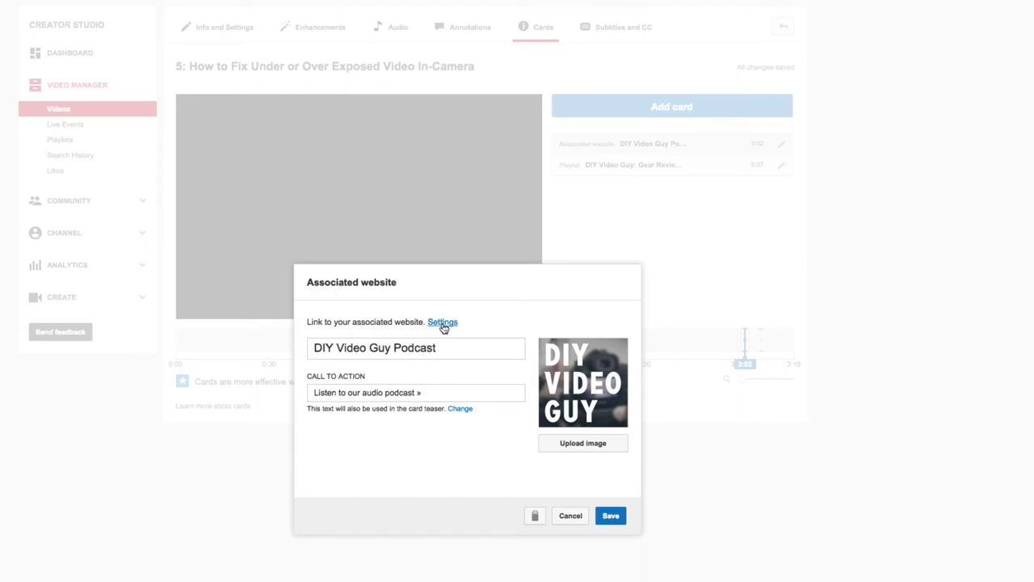
left_click(443, 322)
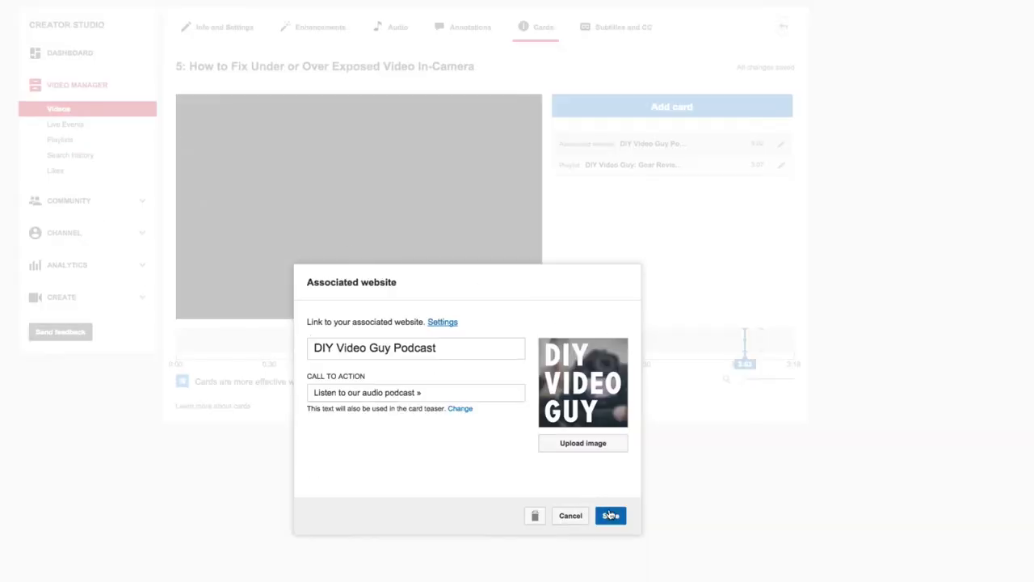
left_click(612, 515)
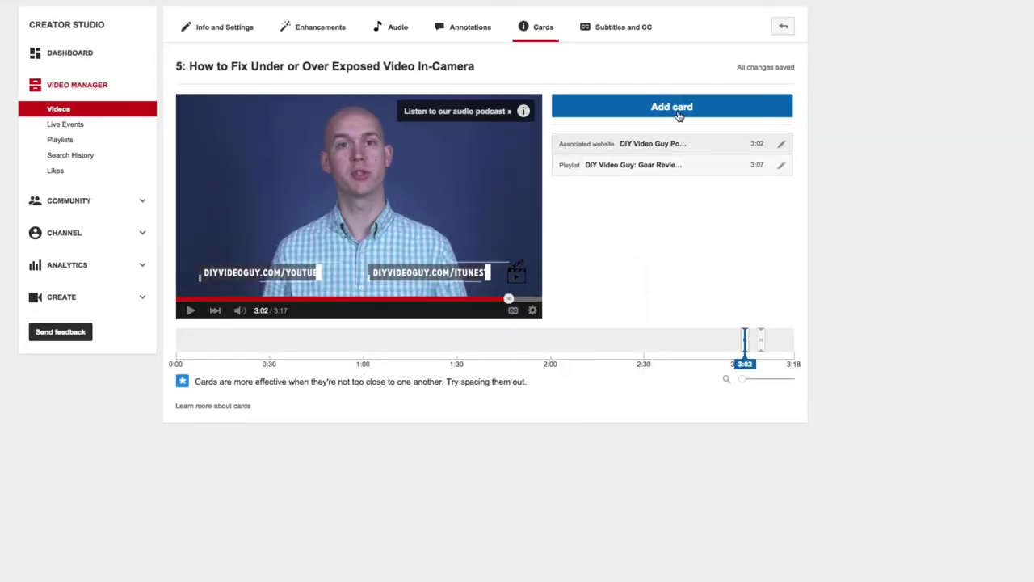
left_click(681, 112)
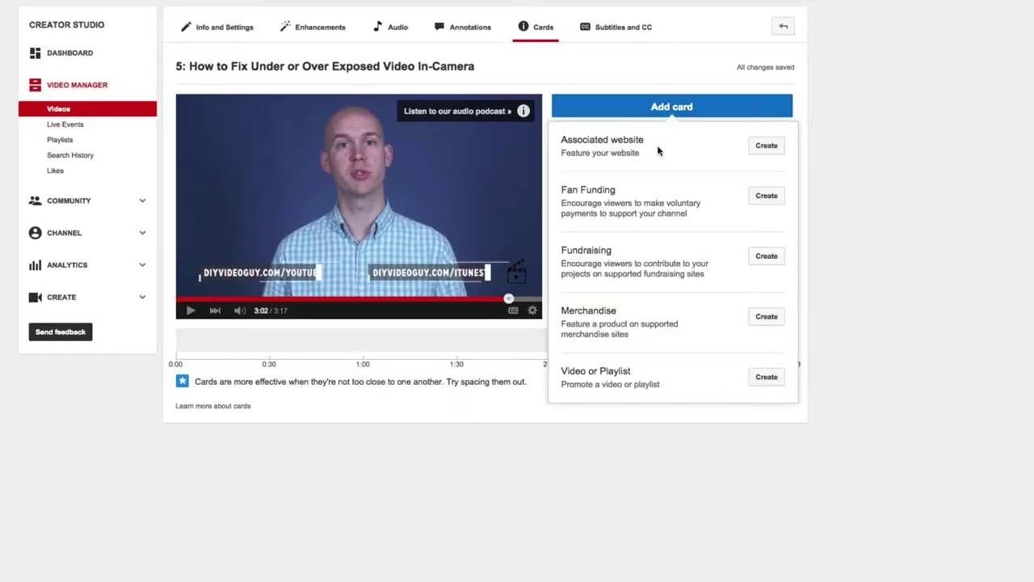
left_click(766, 146)
left_click(499, 310)
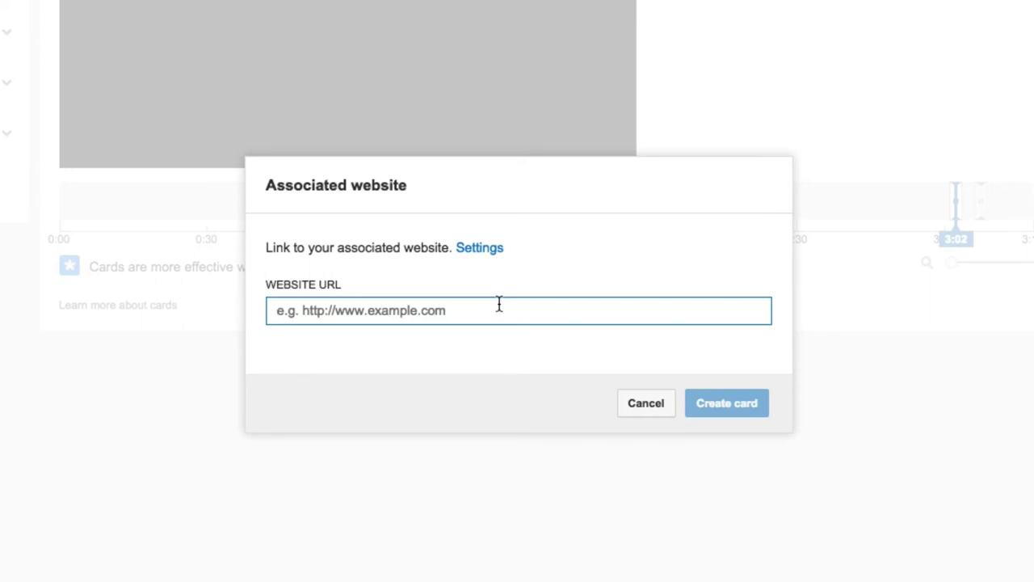
type("http://www.")
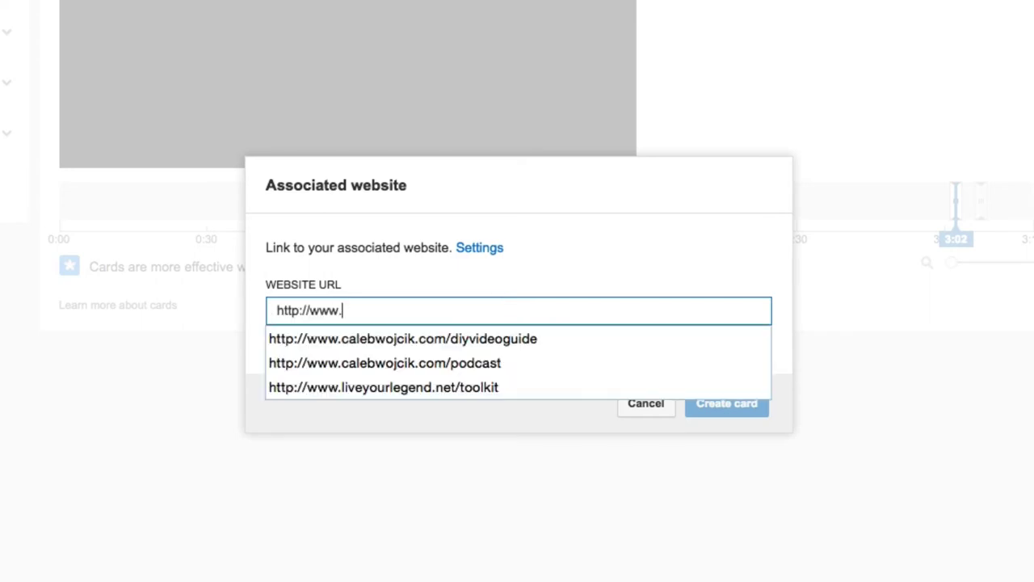
type("yahoo.")
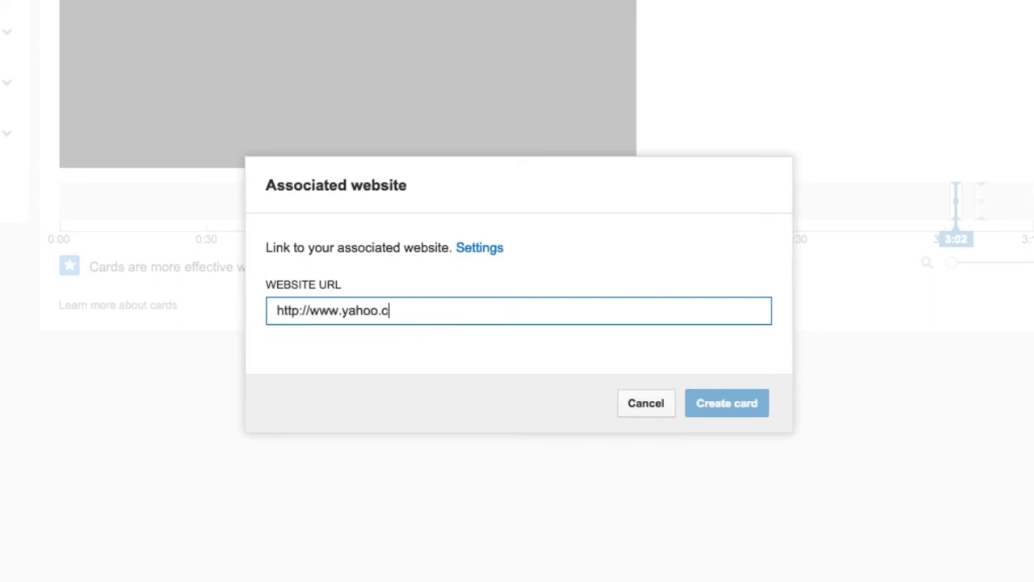
type("com")
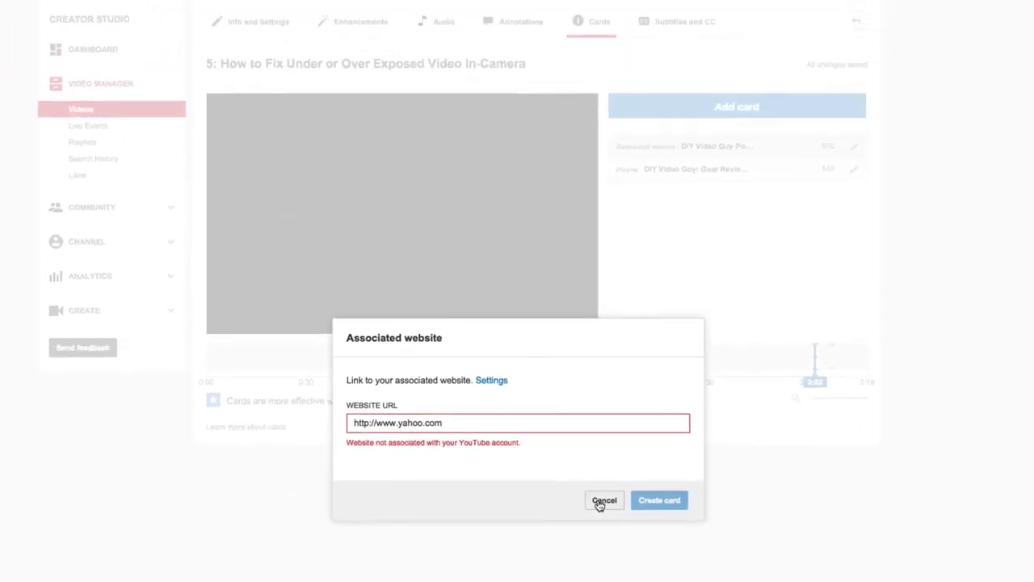
left_click(602, 501)
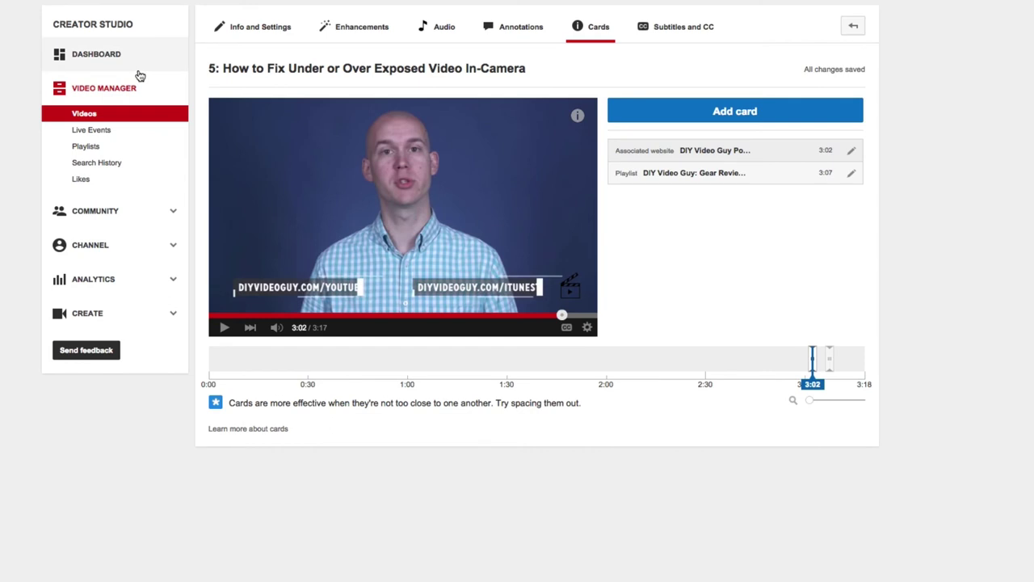
- Visit the Dashboard, then the channel's Status and features and Advanced settings pages
left_click(103, 75)
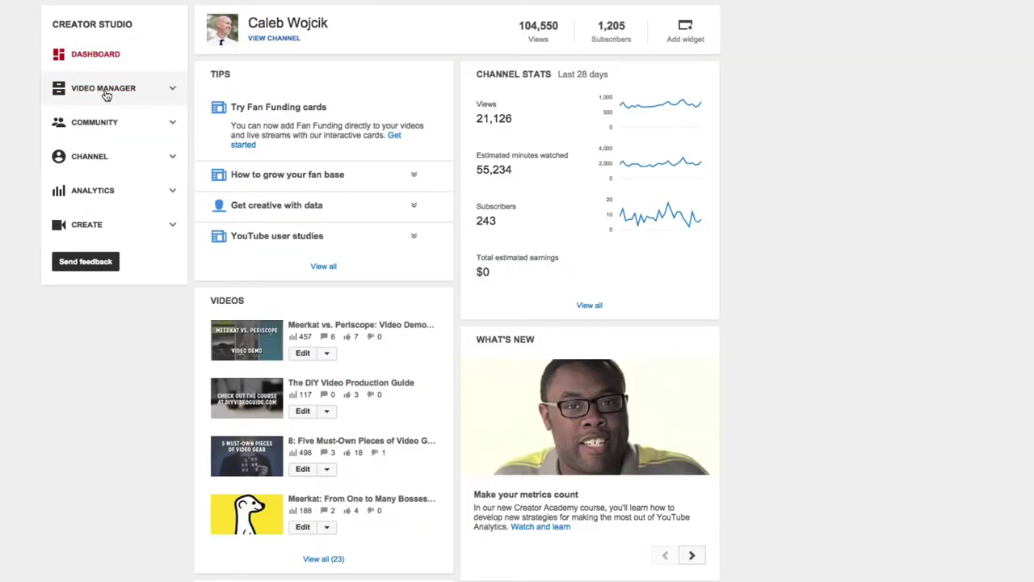
left_click(98, 188)
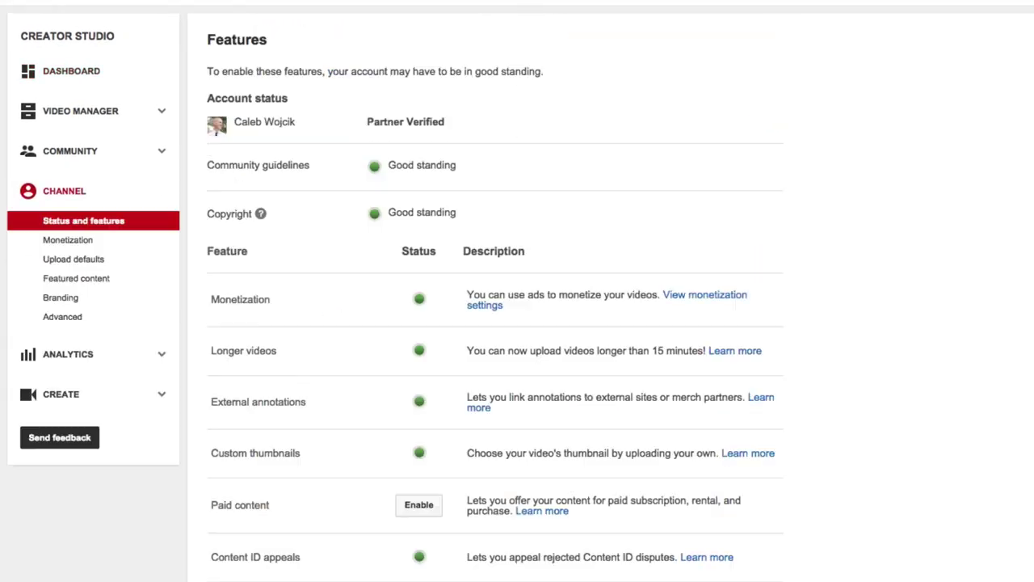
left_click(51, 320)
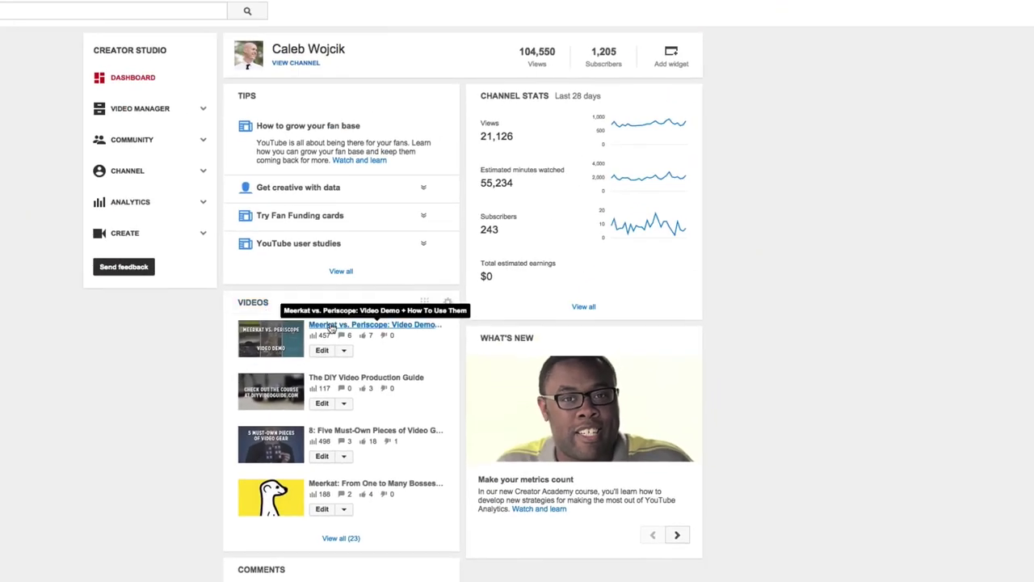
- Open the Meerkat vs. Periscope video, skip to its closing seconds near 10:41 and pause
left_click(331, 325)
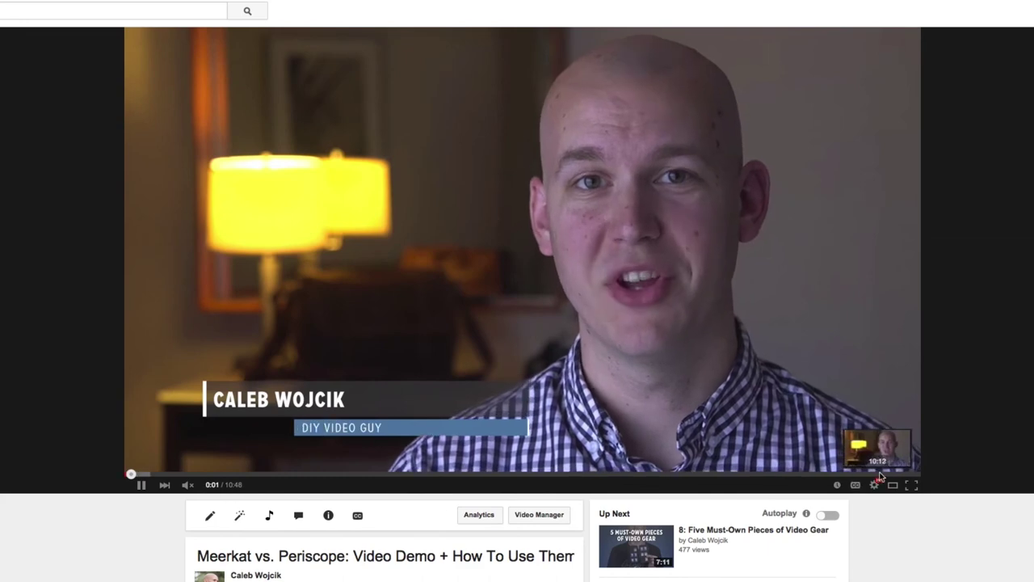
left_click(894, 475)
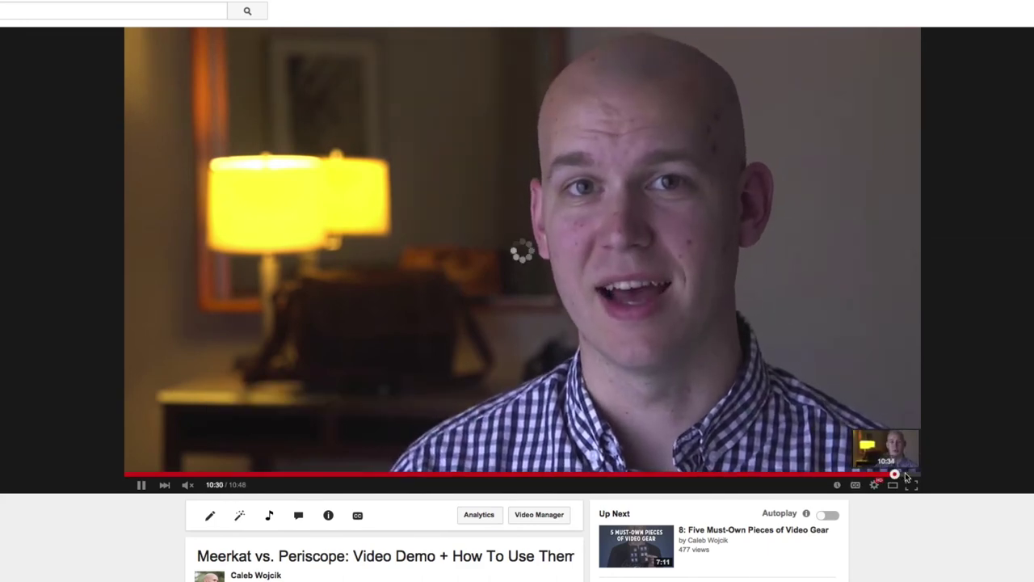
left_click(905, 476)
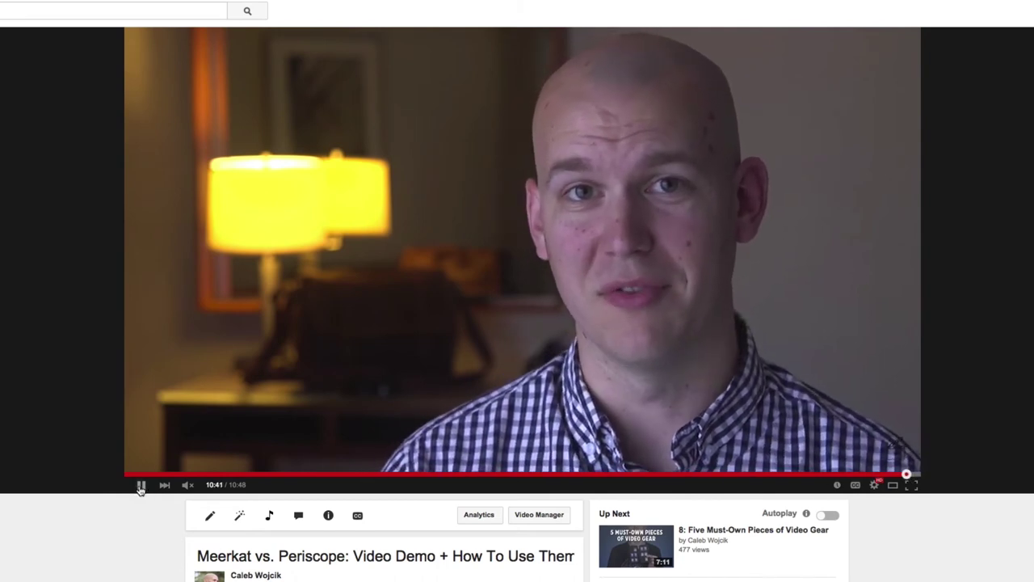
left_click(141, 485)
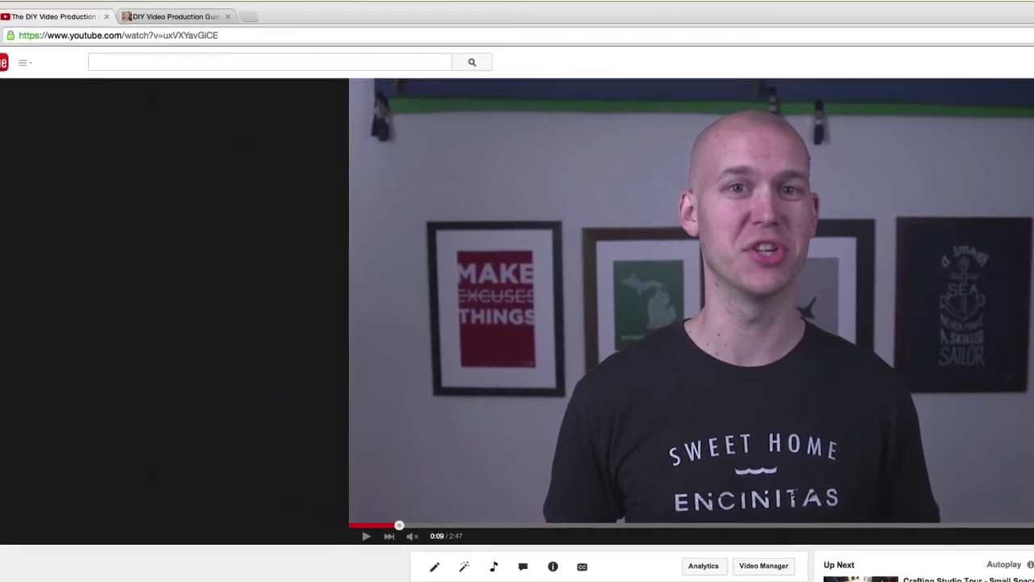
- In a new tab, search 'wordpress shortlink plugin pretty links' and open the Pretty Link Lite plugin page
key("super+t")
type("wordpres")
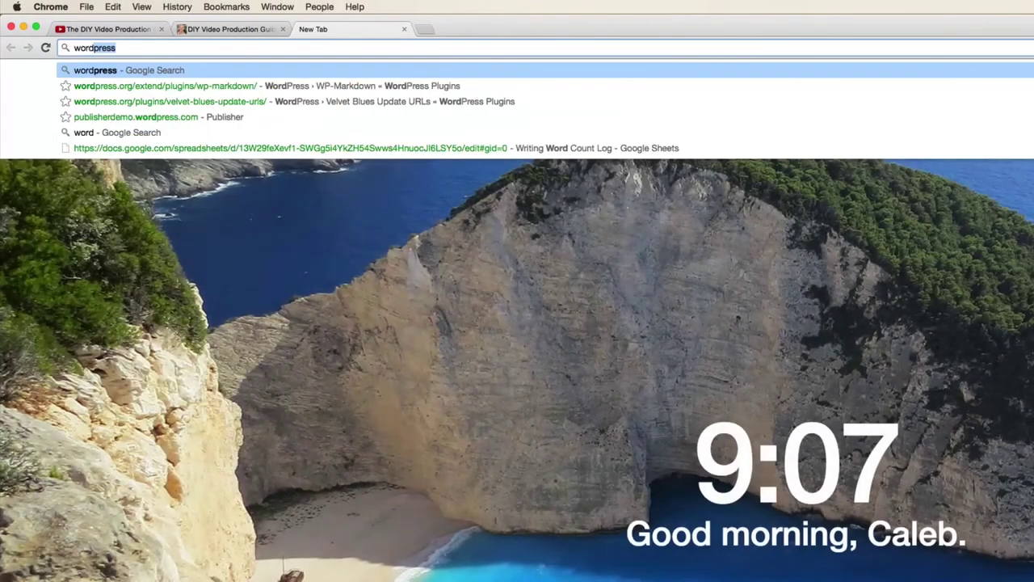
type("s sp")
key("BackSpace")
type("hortlimk")
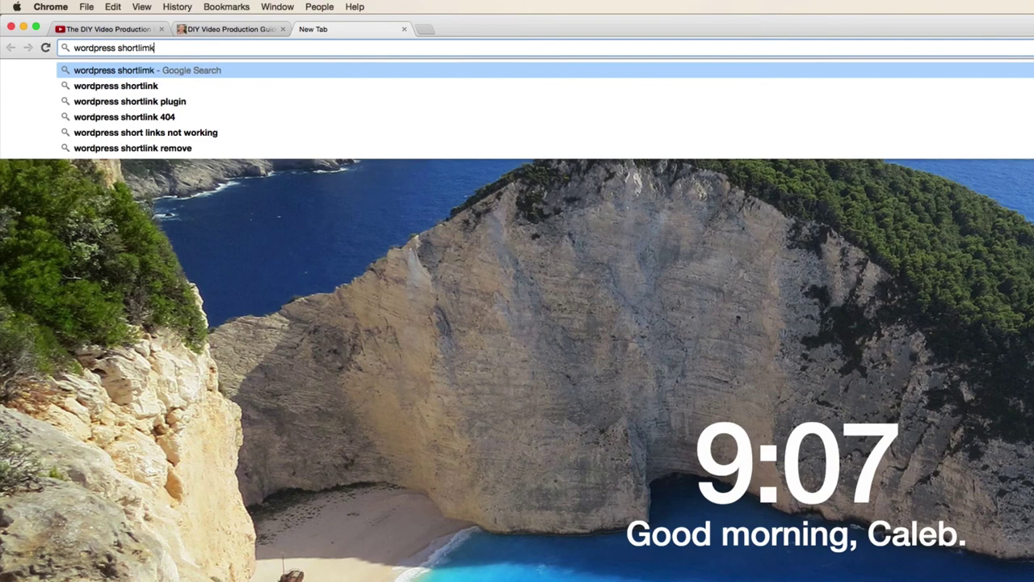
key("Down")
key("Return")
type("plugi")
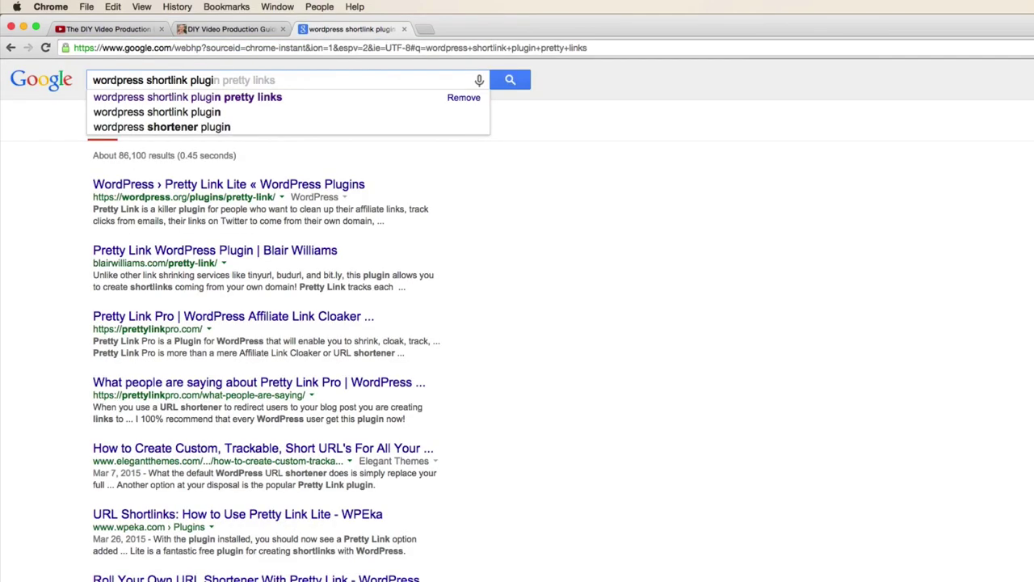
key("Right")
key("Return")
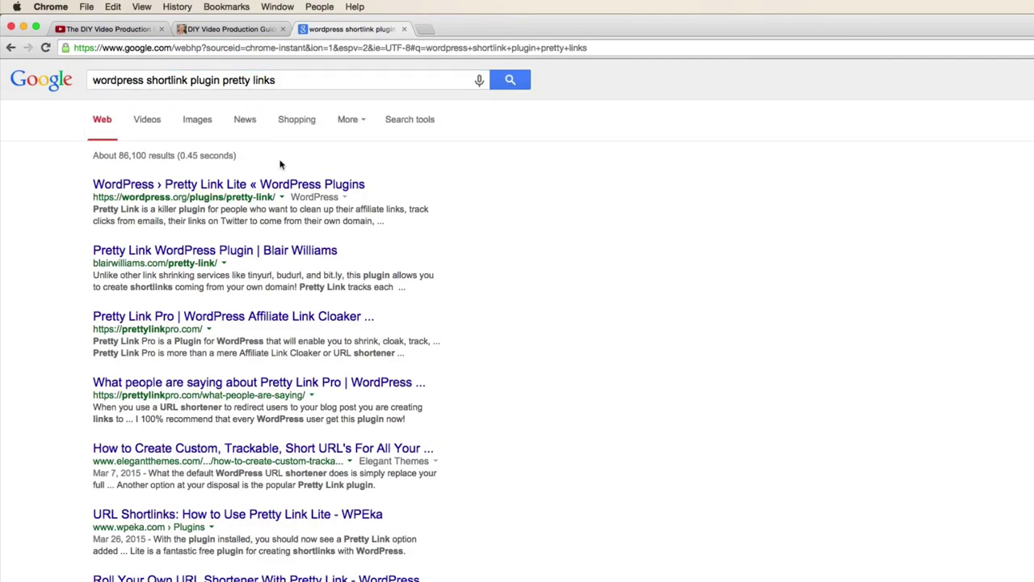
left_click(285, 187)
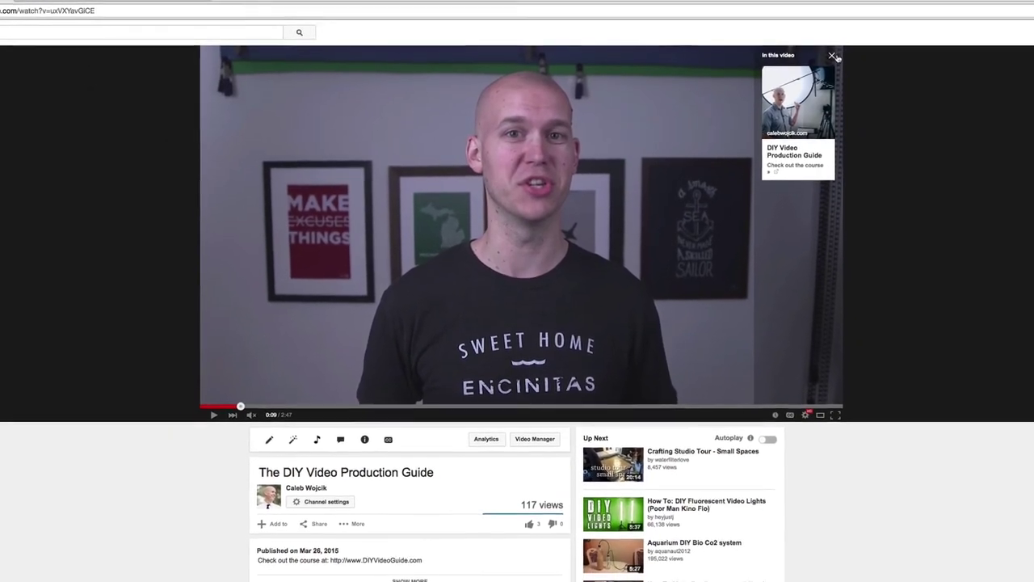
left_click(822, 58)
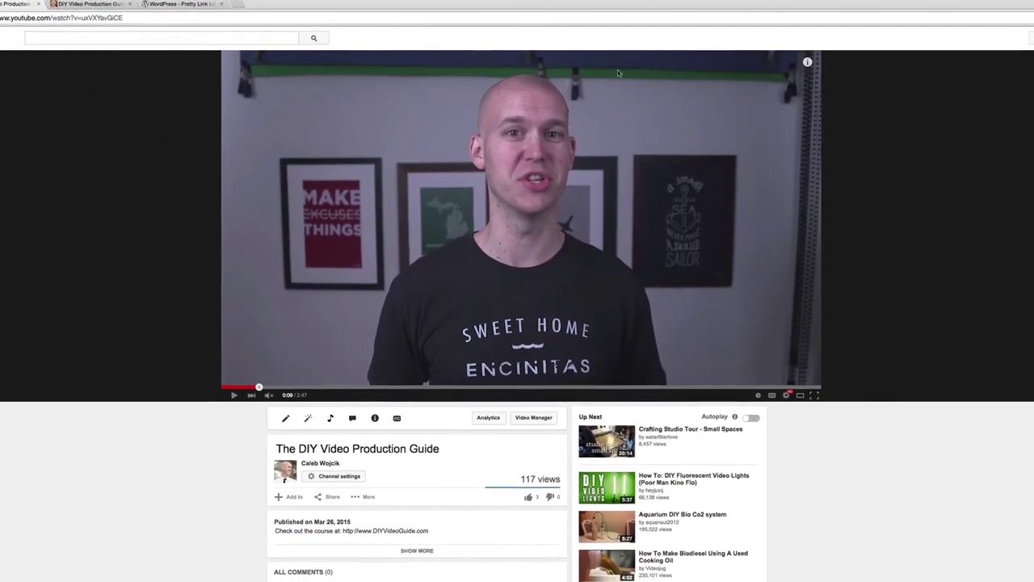
left_click(797, 64)
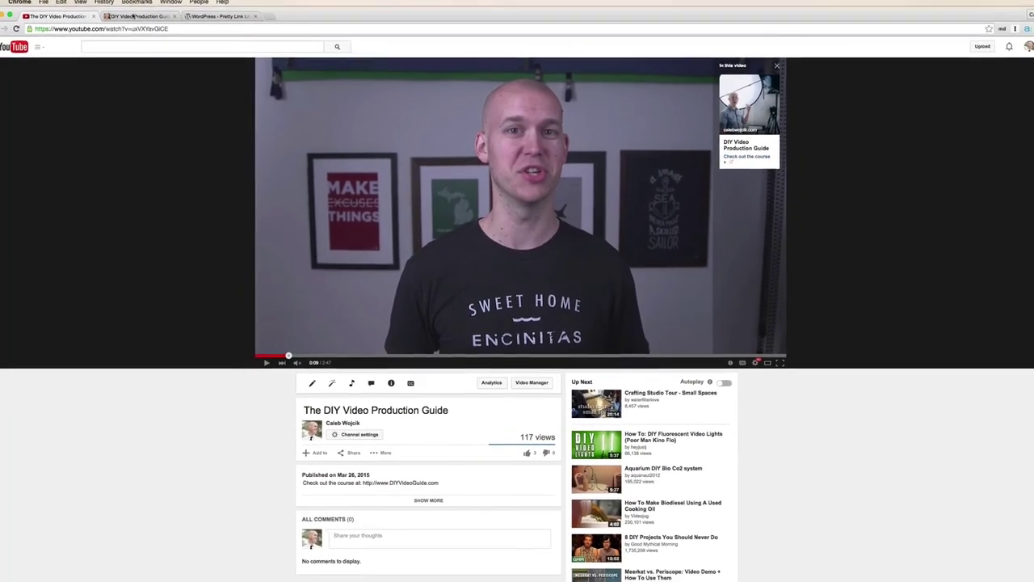